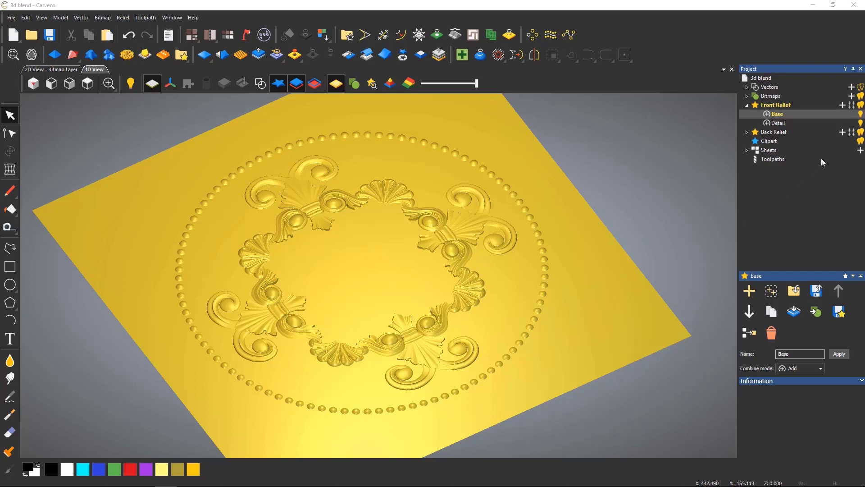
Step: Hide the Detail relief layer under Front Relief, leaving only the yellow Base relief
{"action": "left_click", "coordinate": [861, 123]}
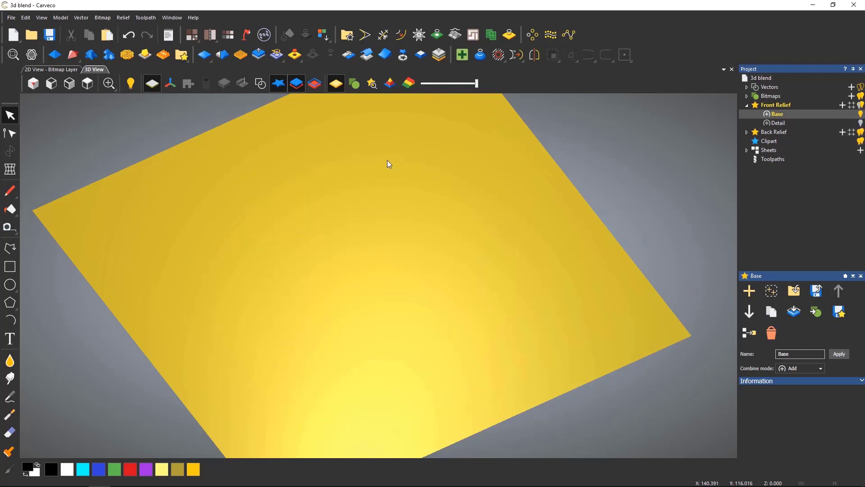
Step: Show the ellipse vectors over the 3D relief and start the 3D Blend tool
{"action": "left_click", "coordinate": [264, 86]}
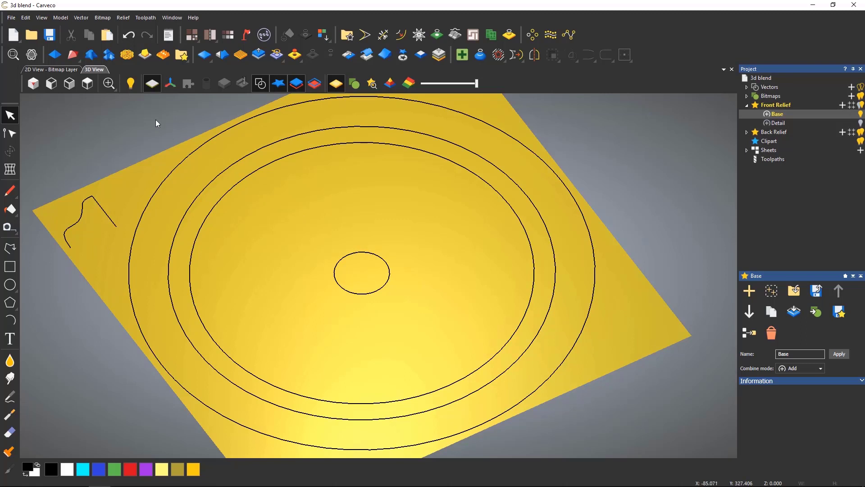
{"action": "left_click", "coordinate": [92, 55]}
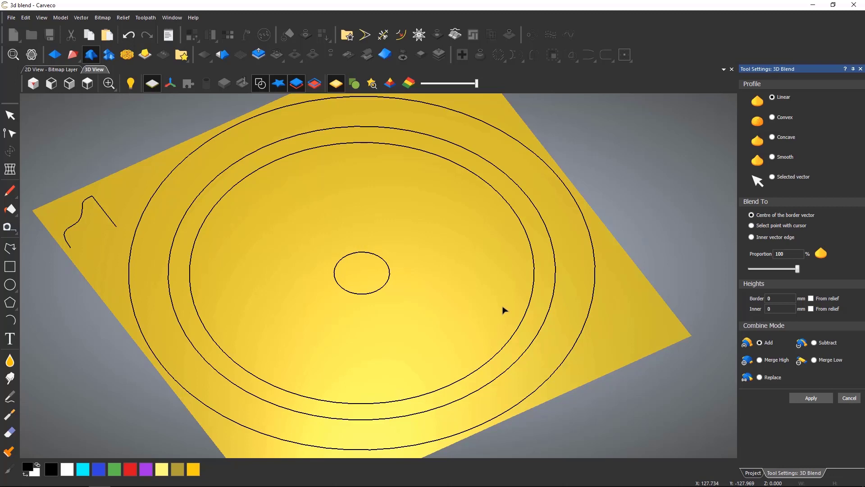
Step: Select the large inner and centre ellipses and set a 25 mm border and 50 mm inner height
{"action": "left_click", "coordinate": [521, 326]}
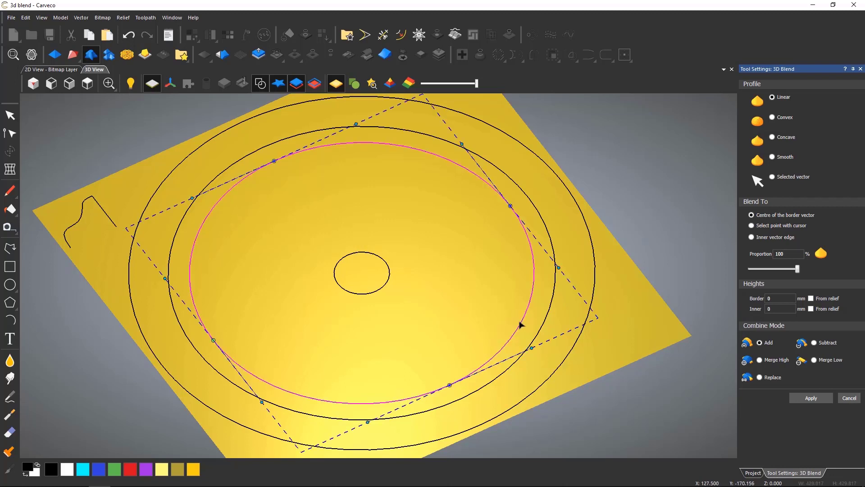
{"action": "left_click", "coordinate": [386, 285], "text": "shift"}
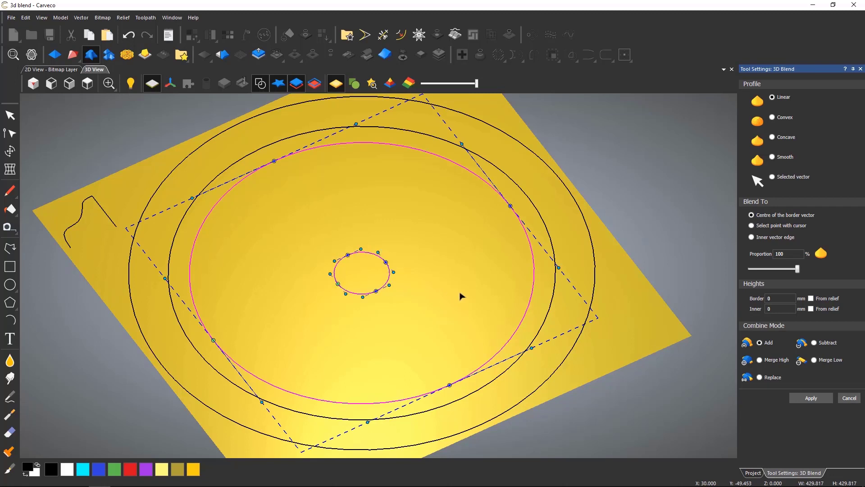
{"action": "double_click", "coordinate": [769, 298]}
{"action": "type", "text": "2"}
{"action": "type", "text": "5"}
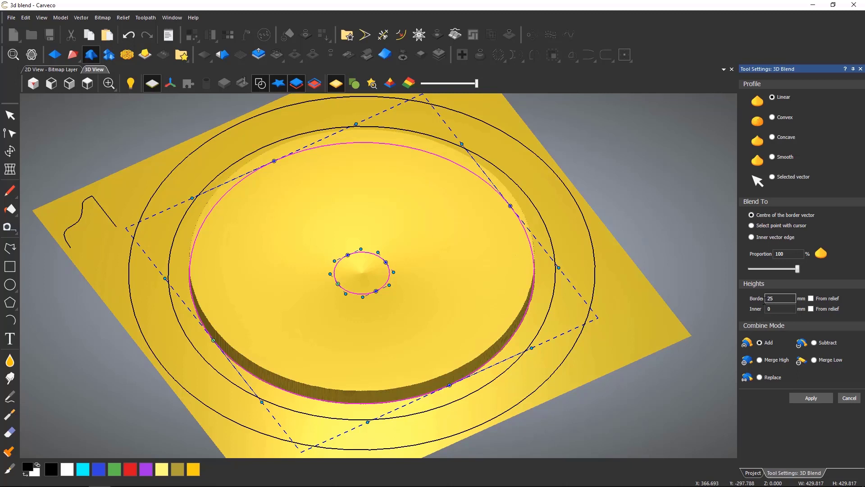
{"action": "left_click", "coordinate": [784, 308]}
{"action": "key", "text": "BackSpace"}
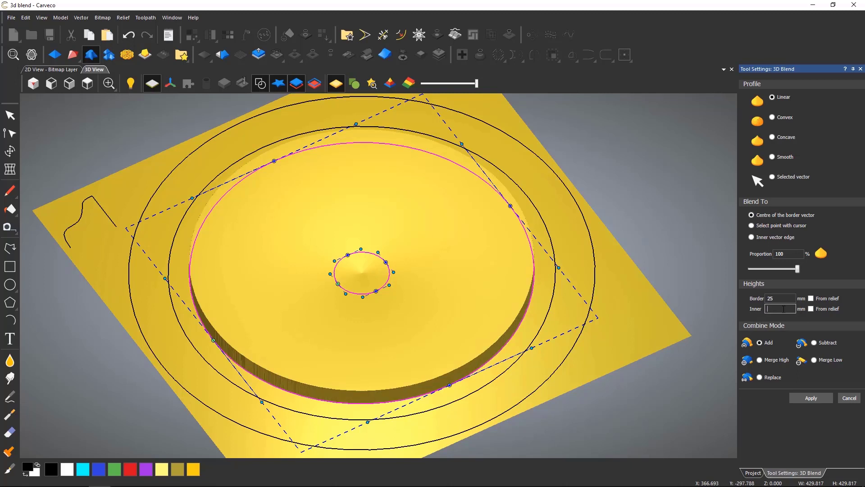
{"action": "type", "text": "50"}
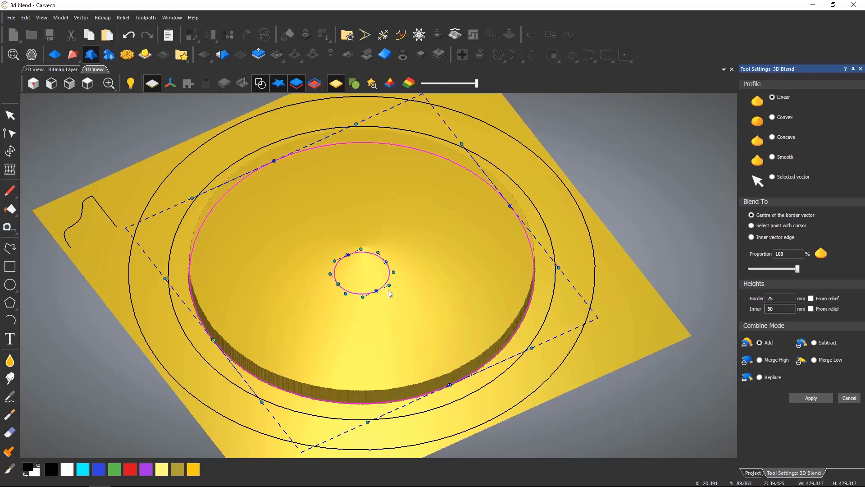
{"action": "mouse_move", "coordinate": [387, 293]}
{"action": "left_mouse_down"}
{"action": "mouse_move", "coordinate": [415, 189]}
{"action": "mouse_move", "coordinate": [385, 325]}
{"action": "mouse_move", "coordinate": [386, 302]}
{"action": "left_mouse_up"}
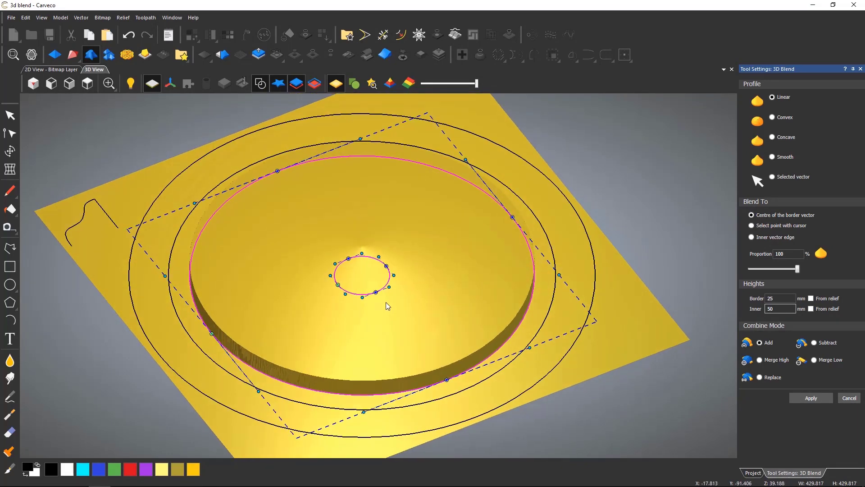
Step: Apply a Smooth-profile blend up to the filled inner ellipse edge, forming the domed centre
{"action": "left_click", "coordinate": [752, 238]}
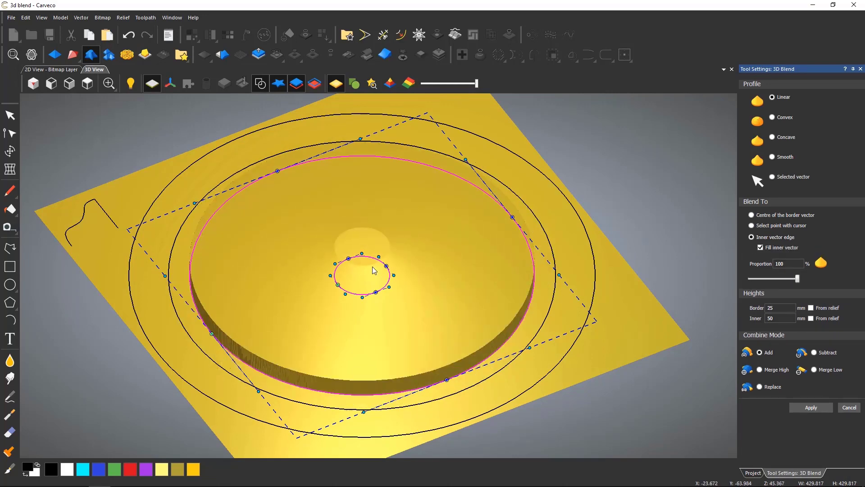
{"action": "left_click_drag", "start_coordinate": [387, 246], "coordinate": [375, 190]}
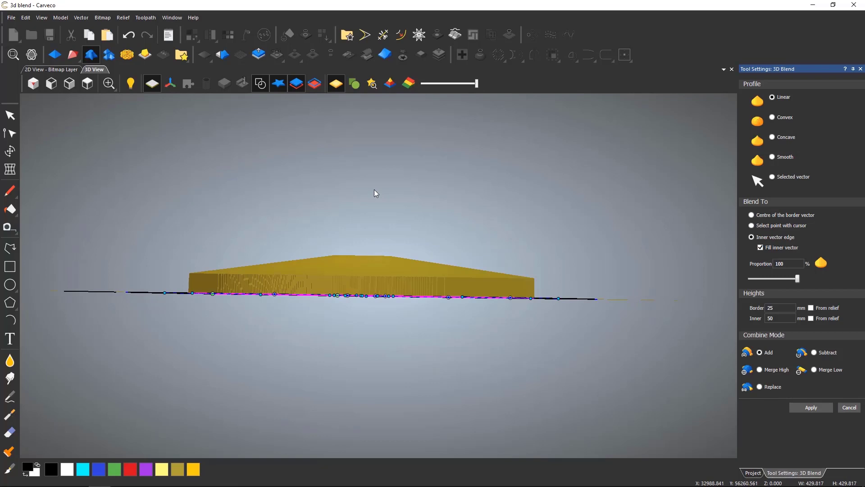
{"action": "left_click", "coordinate": [773, 118]}
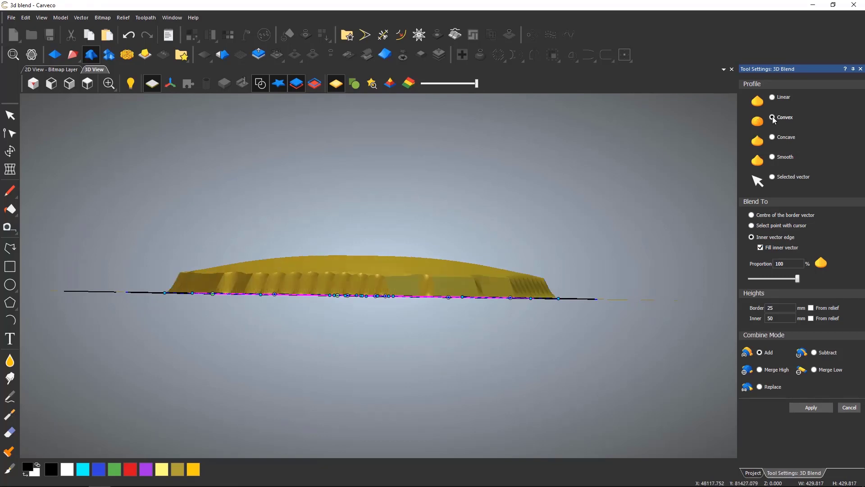
{"action": "left_click", "coordinate": [773, 138]}
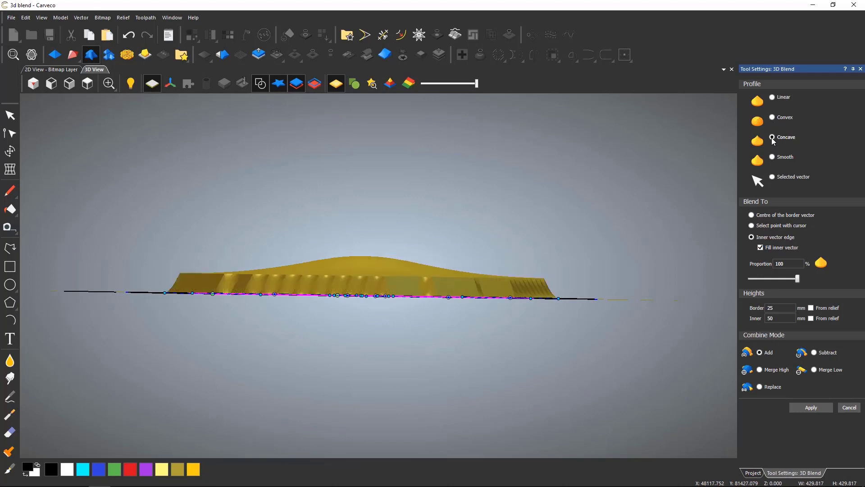
{"action": "left_click", "coordinate": [772, 156]}
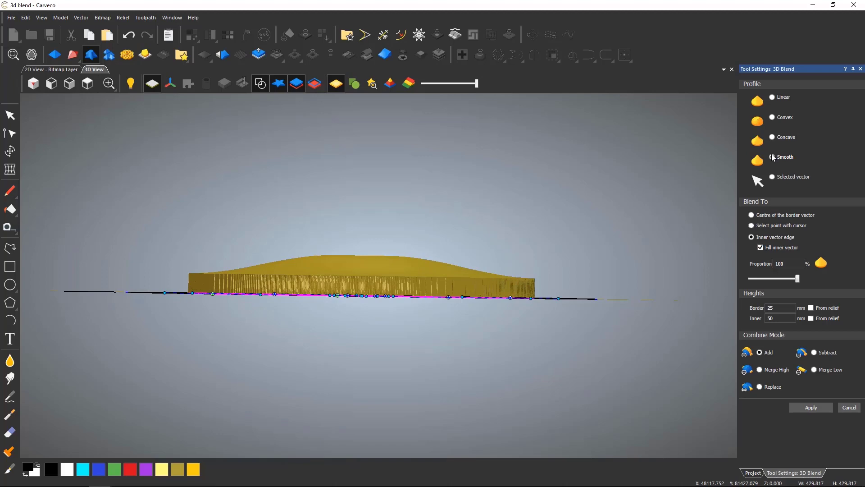
{"action": "left_click", "coordinate": [805, 404]}
{"action": "mouse_move", "coordinate": [387, 193]}
{"action": "left_mouse_down"}
{"action": "mouse_move", "coordinate": [378, 318]}
{"action": "mouse_move", "coordinate": [545, 354]}
{"action": "left_mouse_up"}
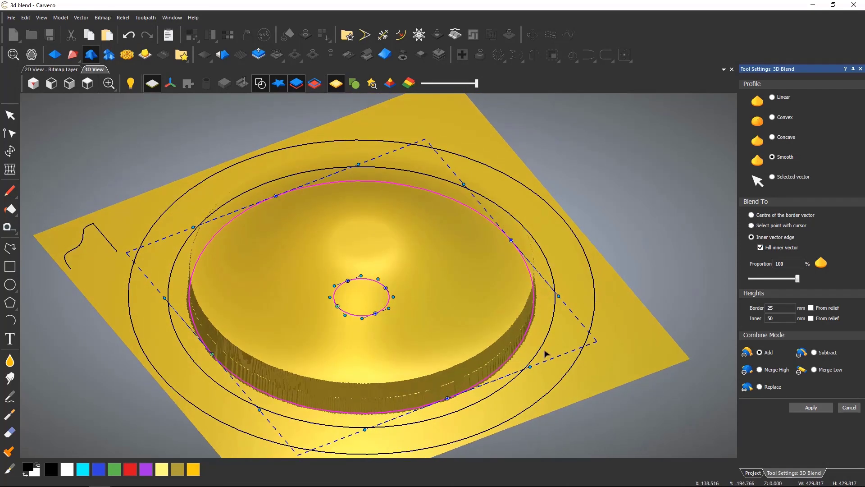
{"action": "left_click", "coordinate": [554, 328]}
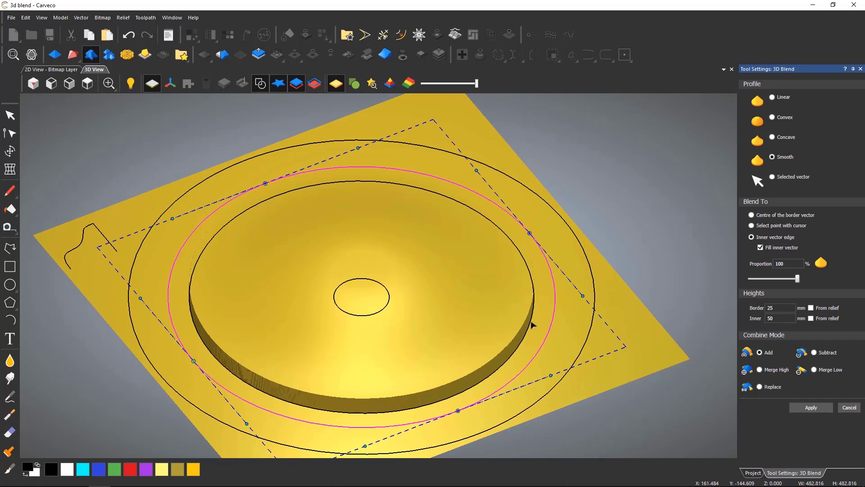
Step: Select the inner ellipse and apply a 25 mm start height with the Shape Editor
{"action": "left_click", "coordinate": [532, 323], "text": "shift"}
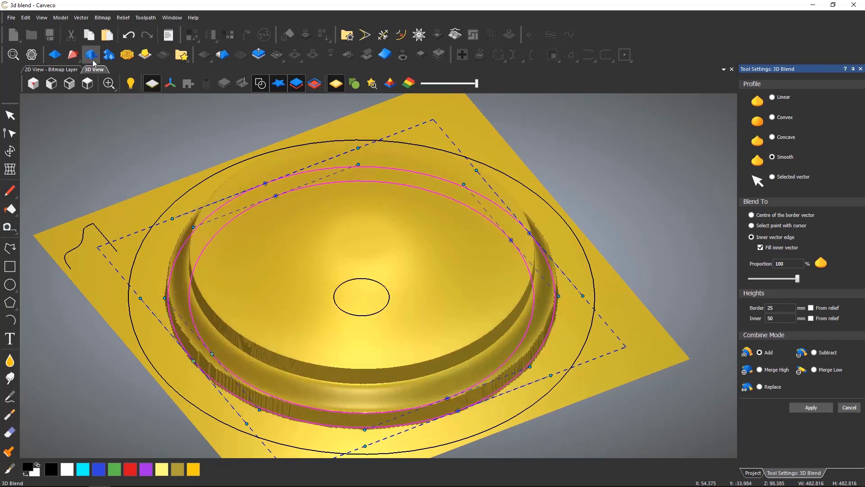
{"action": "left_click", "coordinate": [61, 58]}
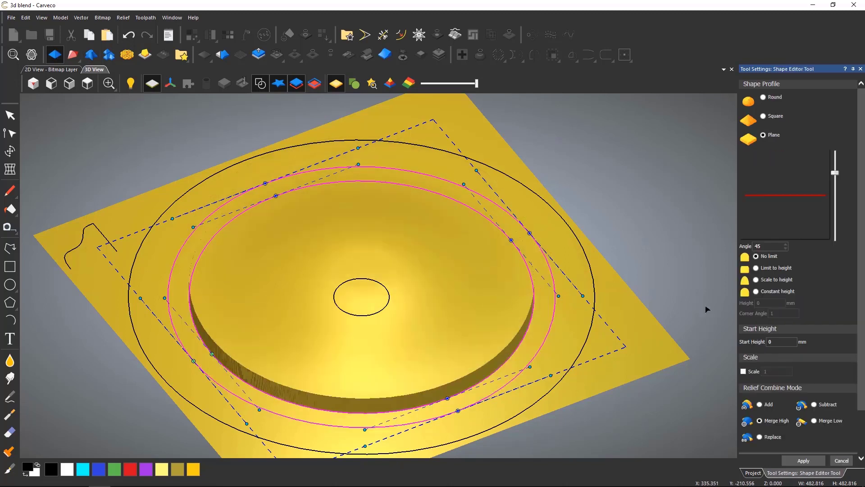
{"action": "double_click", "coordinate": [774, 341]}
{"action": "type", "text": "25"}
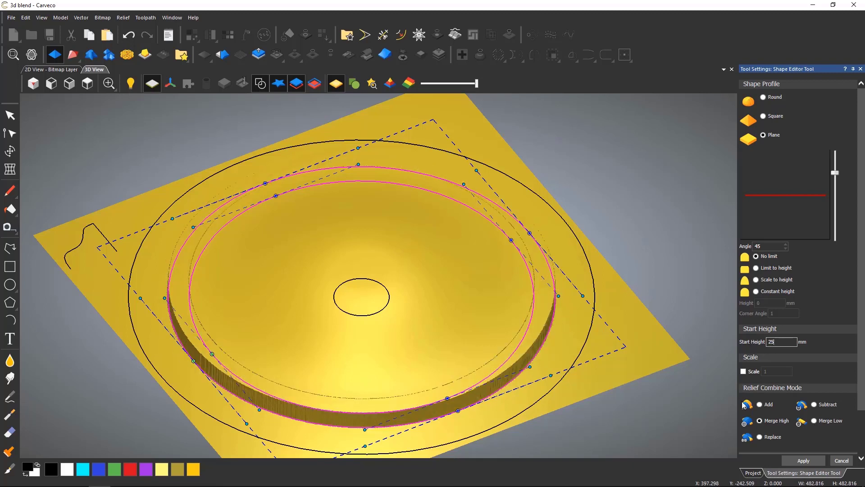
{"action": "left_click", "coordinate": [801, 460]}
{"action": "left_click", "coordinate": [802, 462]}
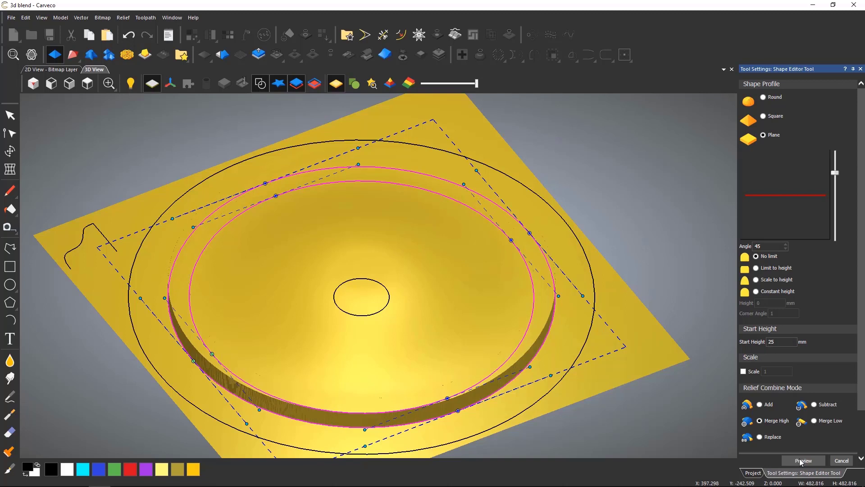
{"action": "left_click", "coordinate": [842, 461]}
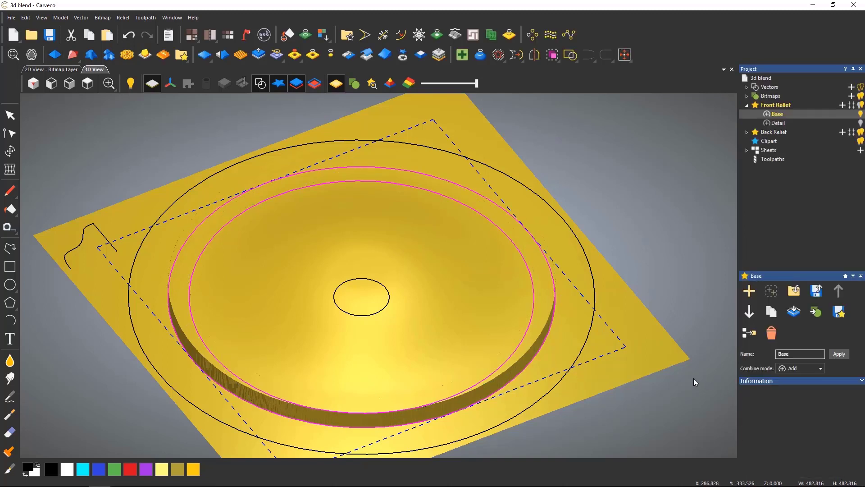
Step: Start a 3D Blend from the outer circle to the rim circle along the curved profile vector
{"action": "left_click", "coordinate": [302, 218]}
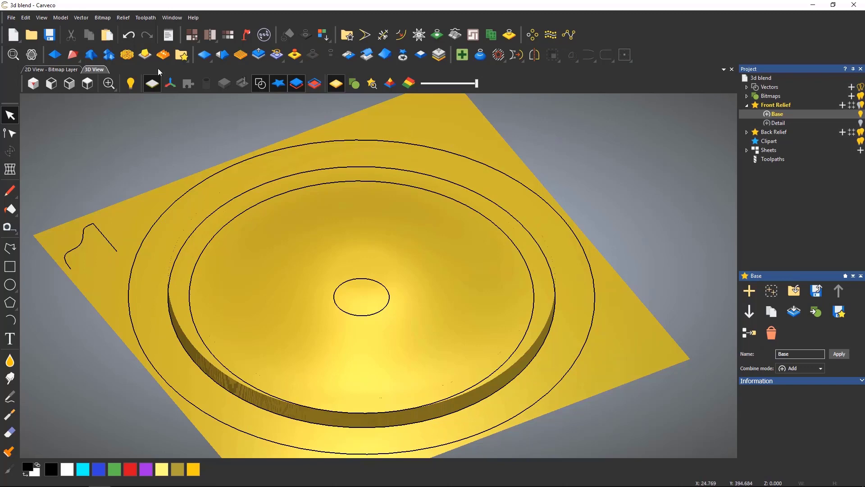
{"action": "left_click", "coordinate": [91, 54]}
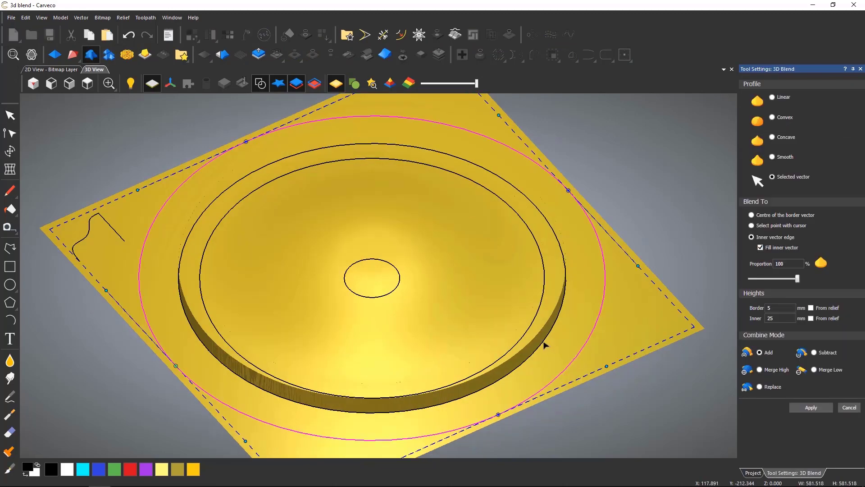
{"action": "left_click", "coordinate": [544, 345], "text": "shift"}
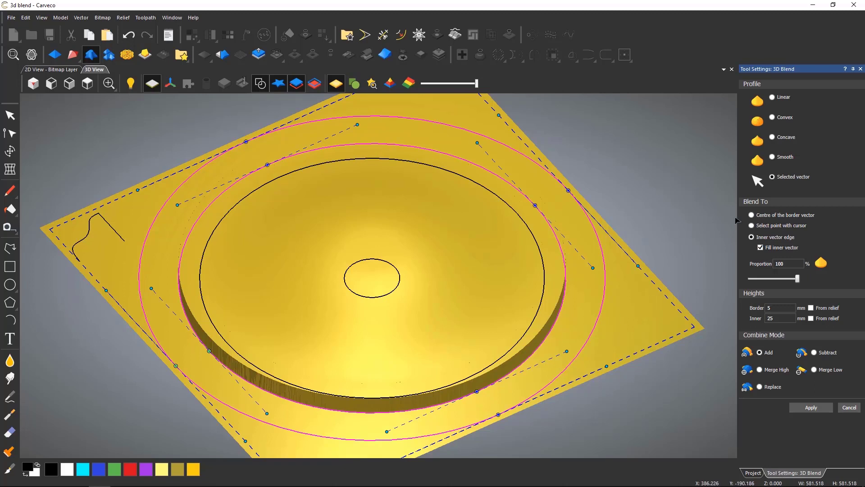
{"action": "left_click", "coordinate": [116, 233], "text": "shift"}
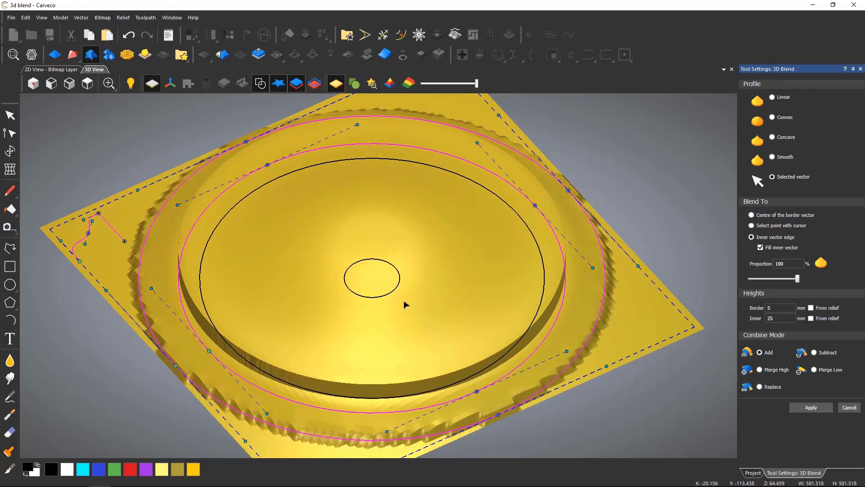
{"action": "left_click_drag", "start_coordinate": [422, 228], "coordinate": [516, 261]}
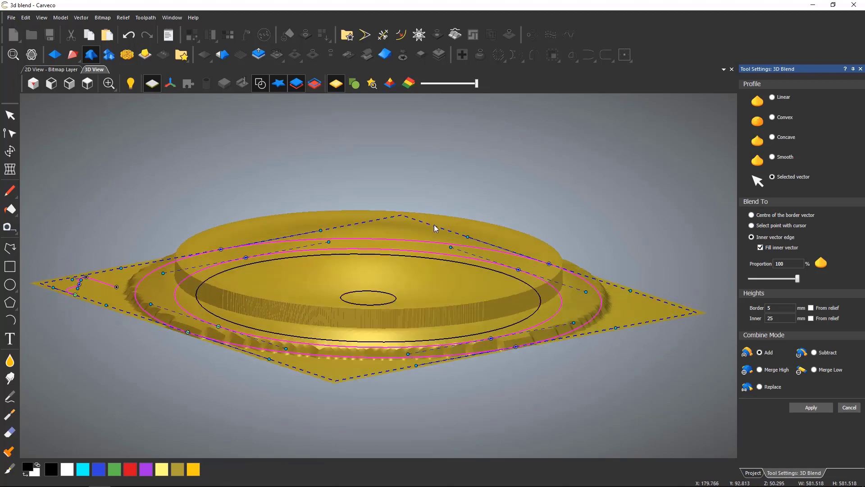
Step: Use Merge High, reshape the profile curve, and apply the bead moulding rising from 5 to 25 mm
{"action": "left_click", "coordinate": [762, 370]}
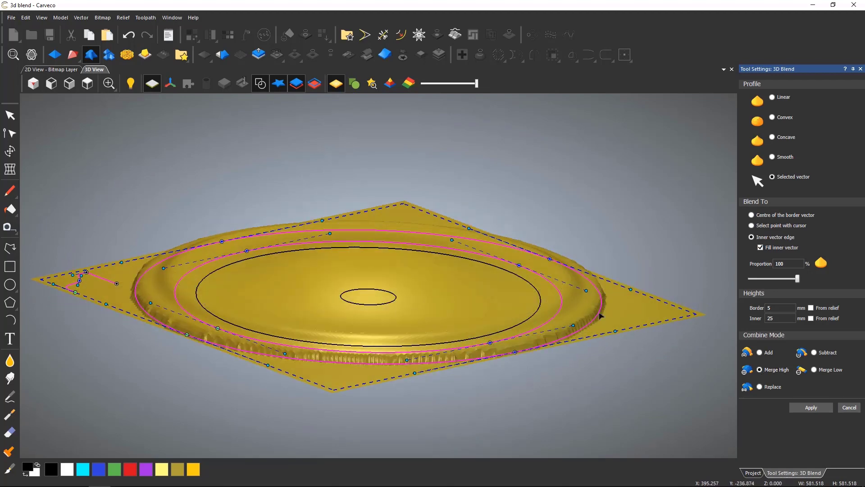
{"action": "mouse_move", "coordinate": [457, 251]}
{"action": "left_mouse_down"}
{"action": "mouse_move", "coordinate": [410, 300]}
{"action": "mouse_move", "coordinate": [399, 328]}
{"action": "left_mouse_up"}
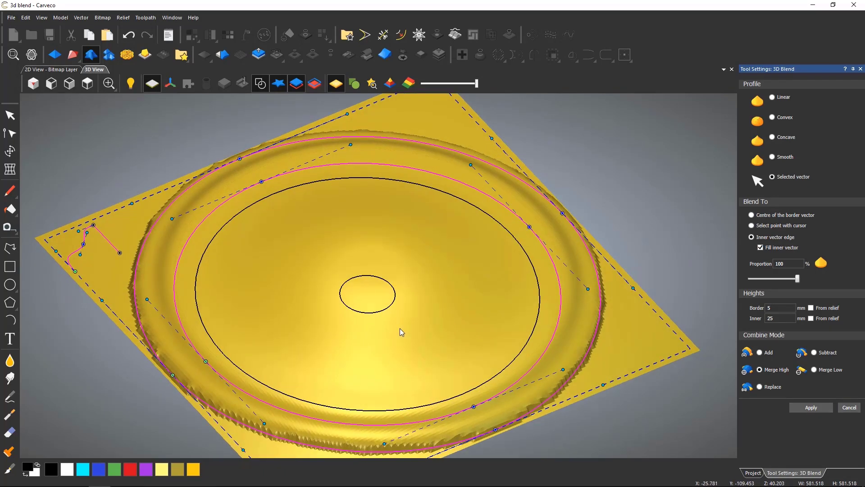
{"action": "mouse_move", "coordinate": [83, 244]}
{"action": "left_mouse_down"}
{"action": "mouse_move", "coordinate": [69, 244]}
{"action": "mouse_move", "coordinate": [73, 234]}
{"action": "mouse_move", "coordinate": [92, 248]}
{"action": "left_mouse_up"}
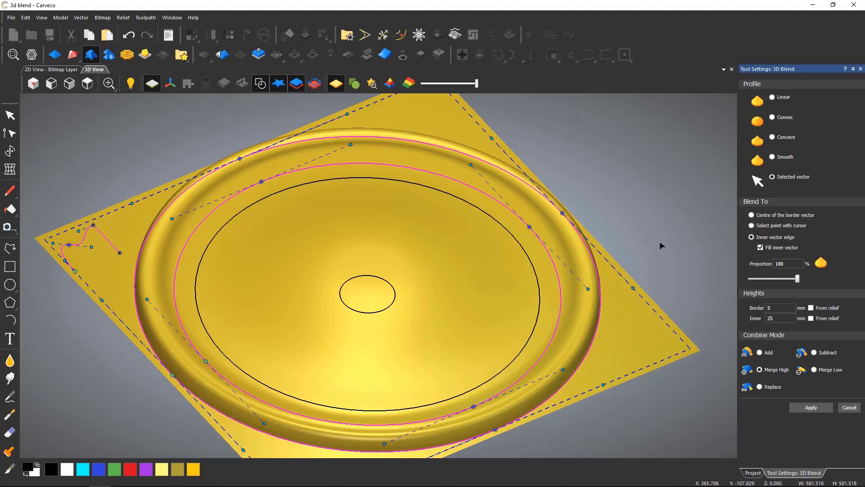
{"action": "left_click", "coordinate": [820, 408]}
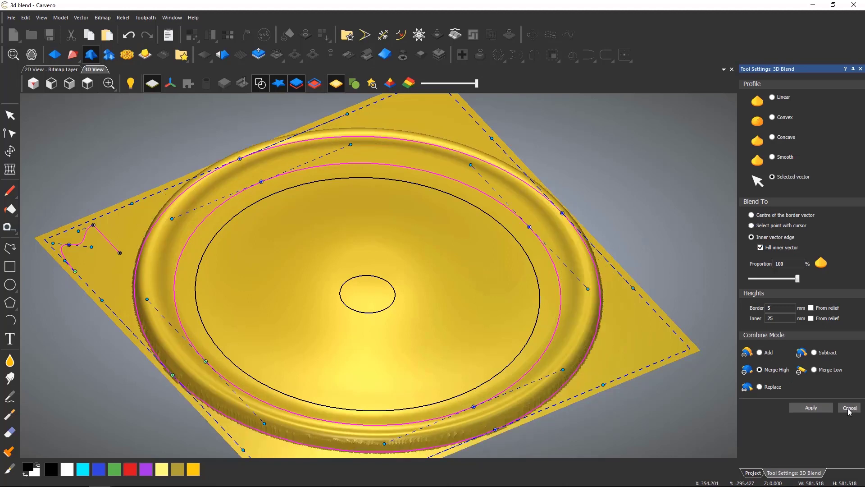
Step: Close the blend tool, deselect everything, and hide the 3D vector outlines
{"action": "key", "text": "Escape"}
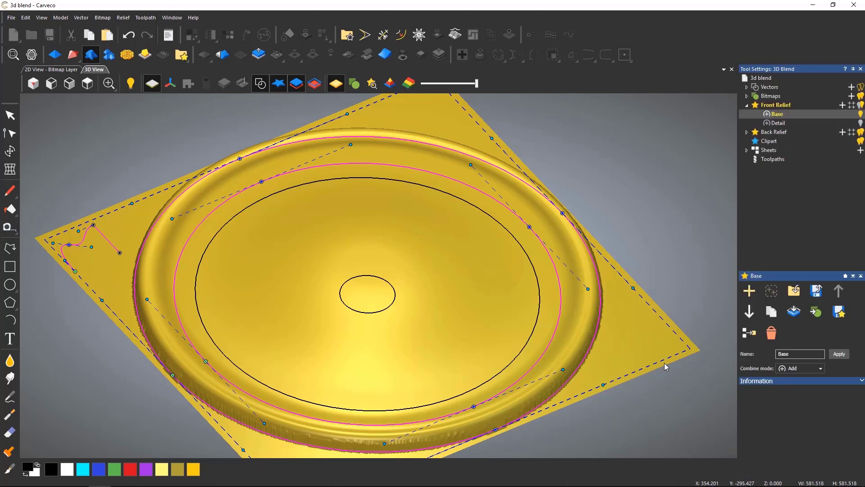
{"action": "left_click", "coordinate": [640, 342]}
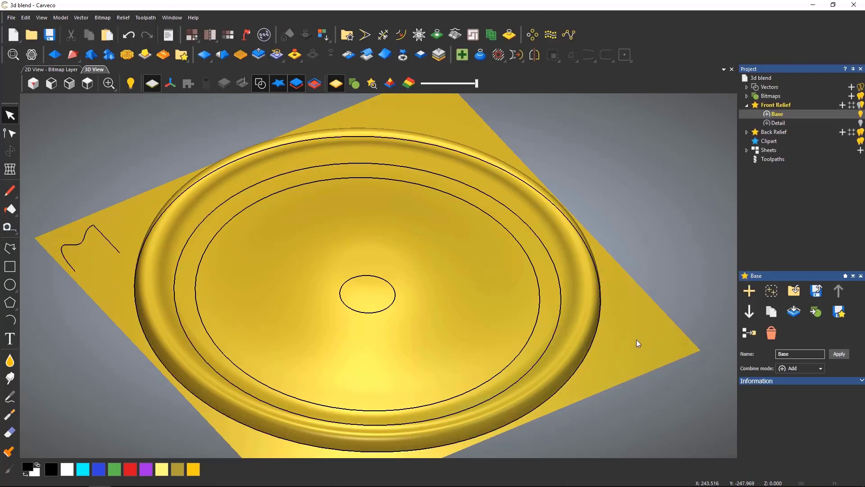
{"action": "left_click", "coordinate": [259, 87]}
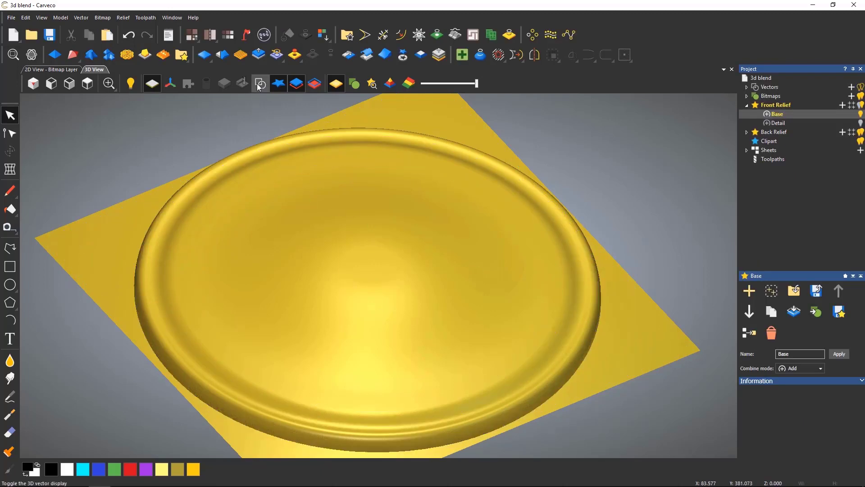